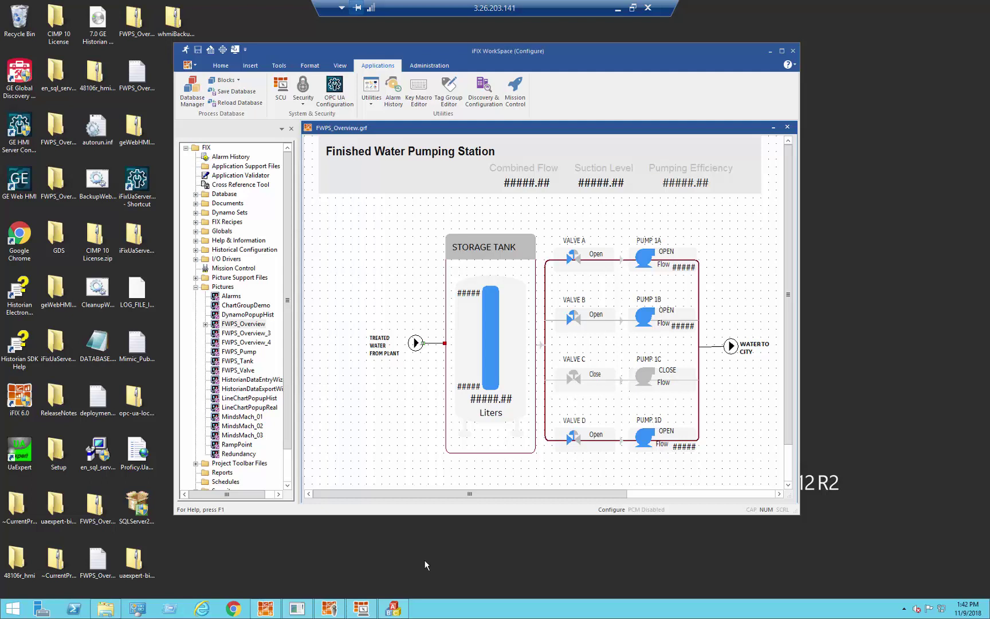
# Launch the iFIX Collector from Windows Search by searching for ifix.
pyautogui.press('super+s')
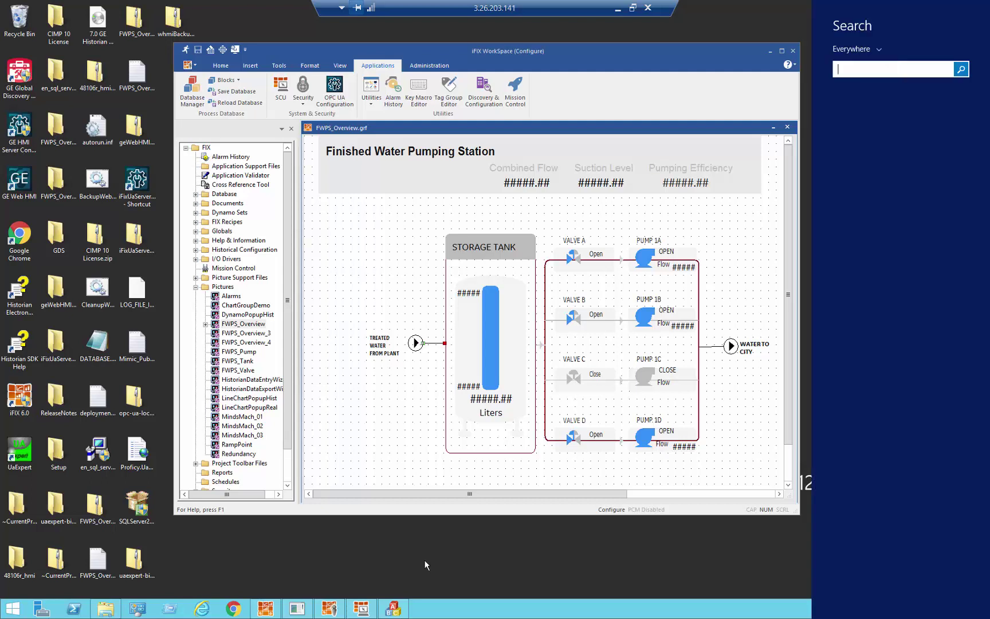
pyautogui.write('ifix')
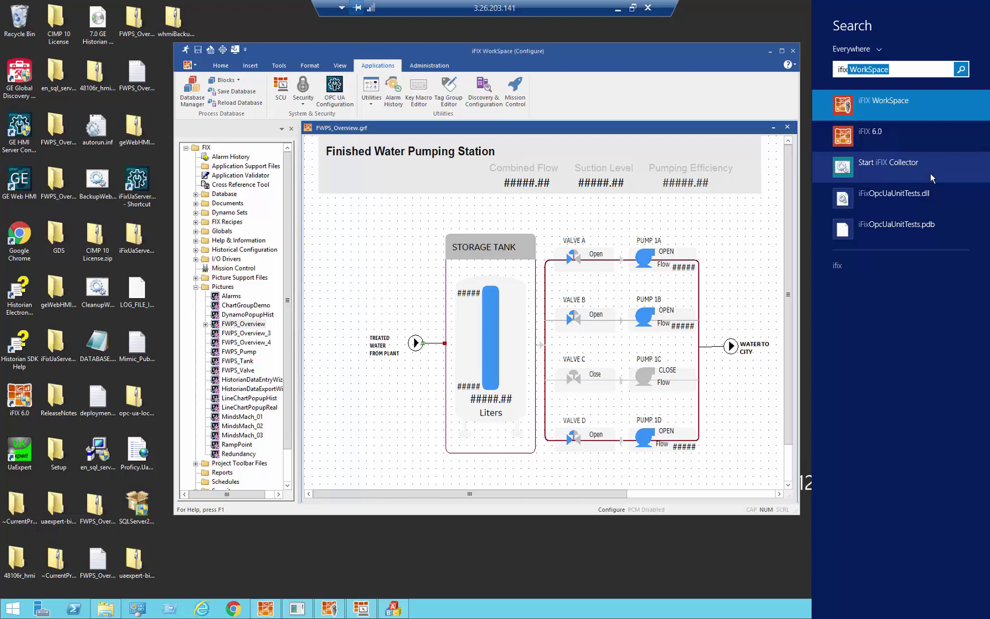
pyautogui.click(931, 177)
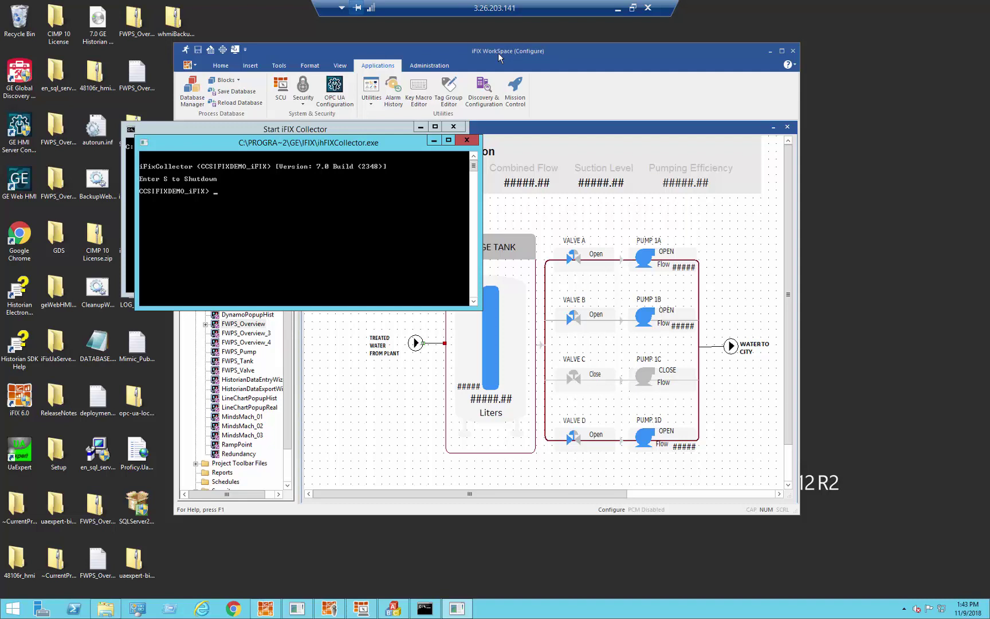
# Open the Configure Historian Server dialog from WorkSpace's Administration tab.
pyautogui.click(499, 56)
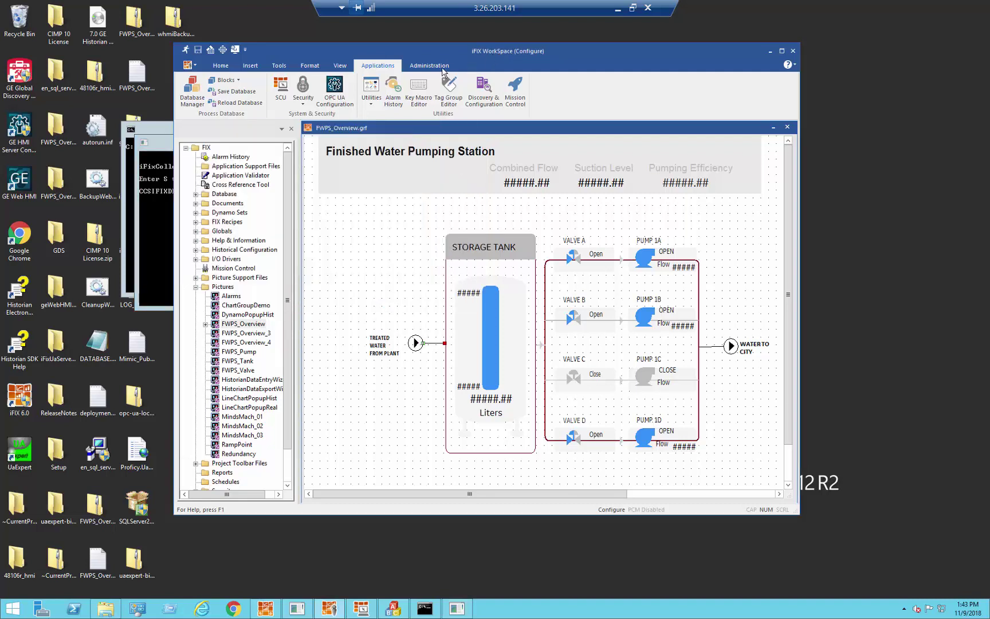
pyautogui.click(417, 68)
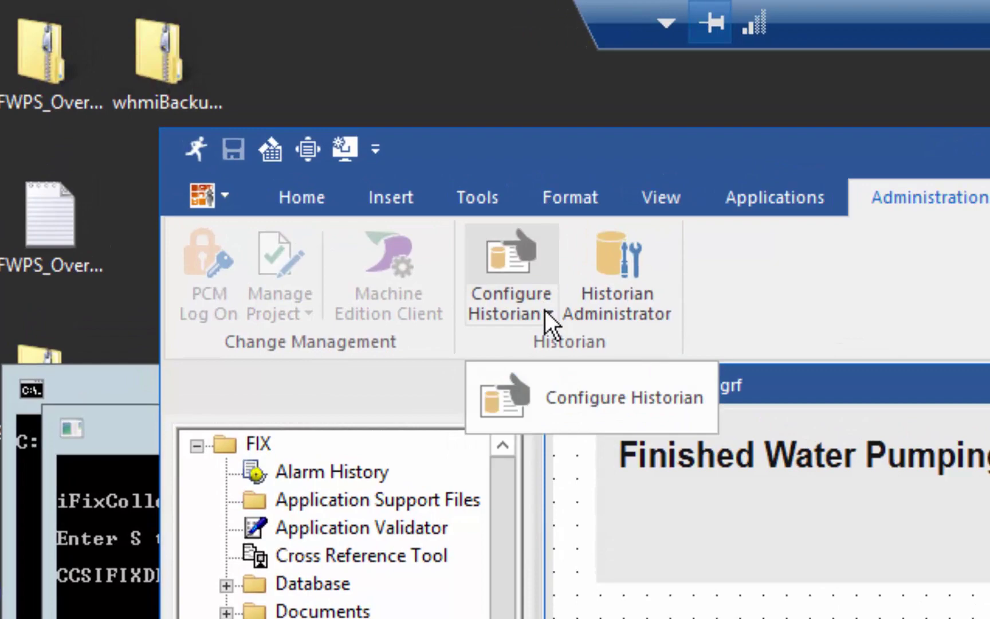
pyautogui.click(544, 311)
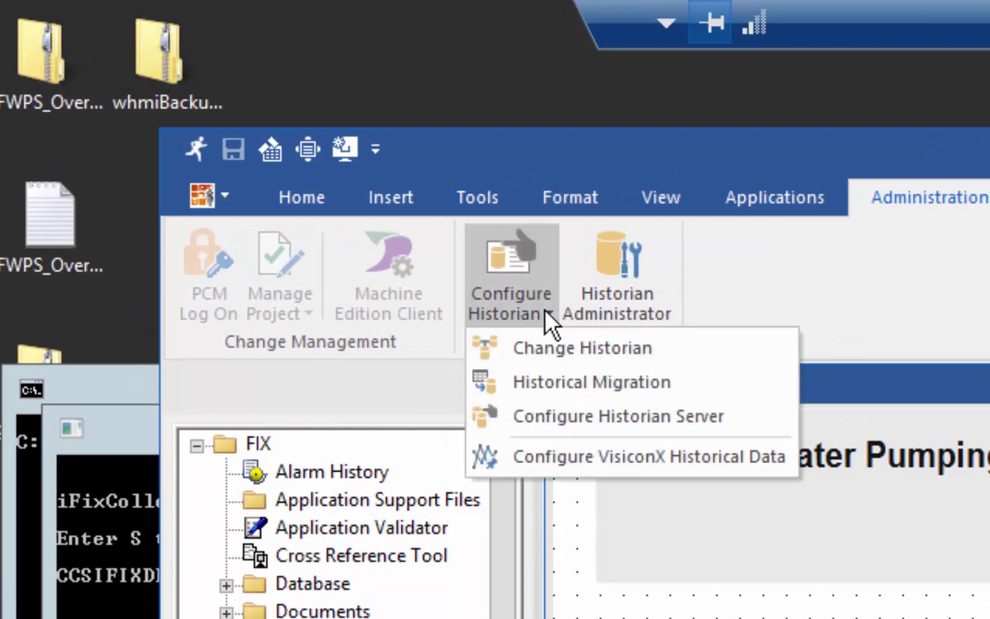
pyautogui.click(611, 417)
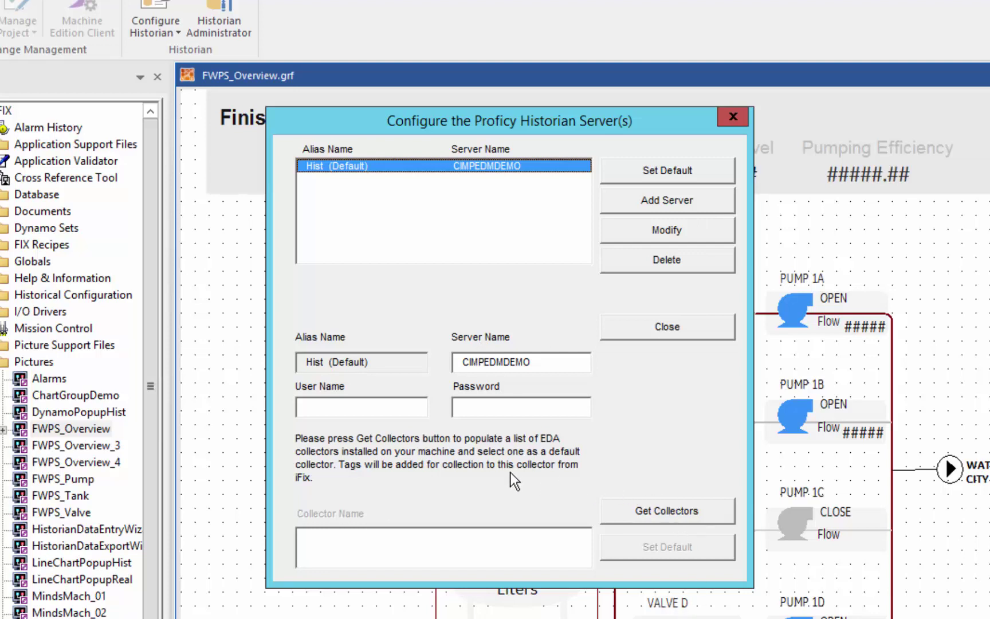
# Retrieve the collectors and set CCSIFIXDEMO_iFIX as the default for CIMPEDMDEMO.
pyautogui.click(699, 511)
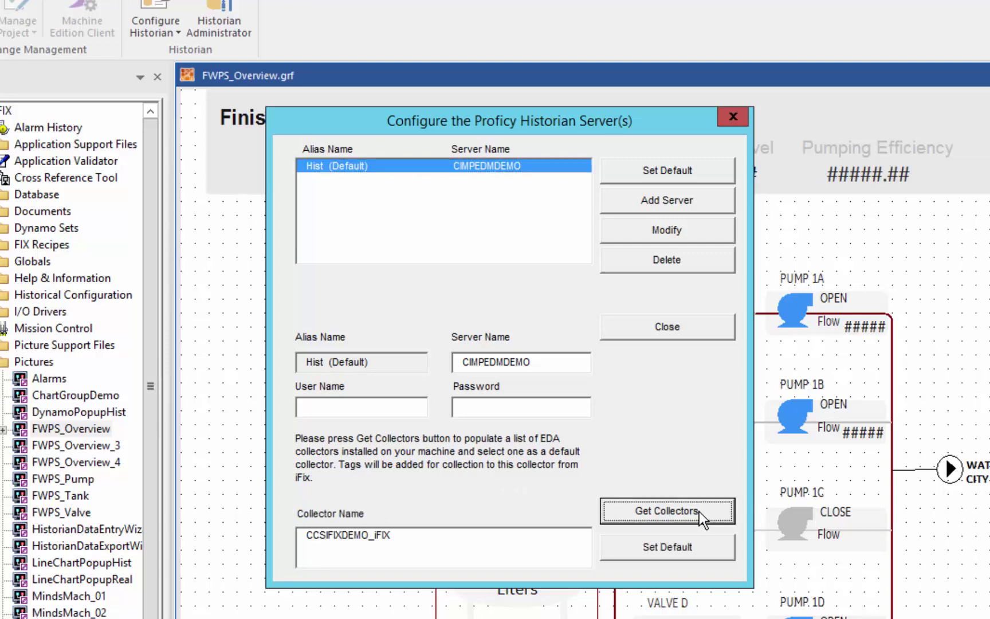
pyautogui.click(358, 539)
pyautogui.click(647, 550)
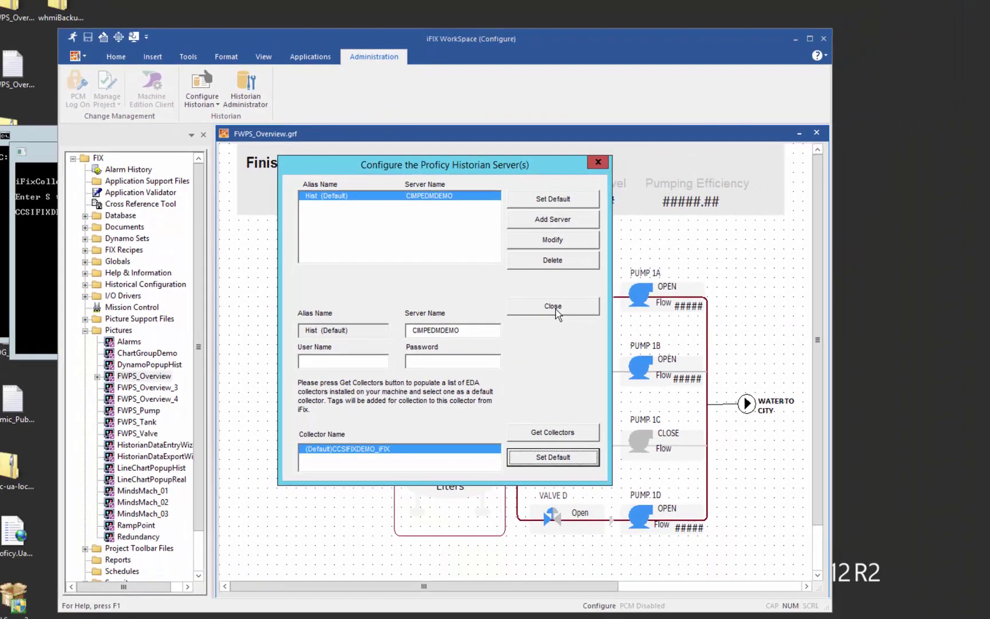
pyautogui.click(553, 307)
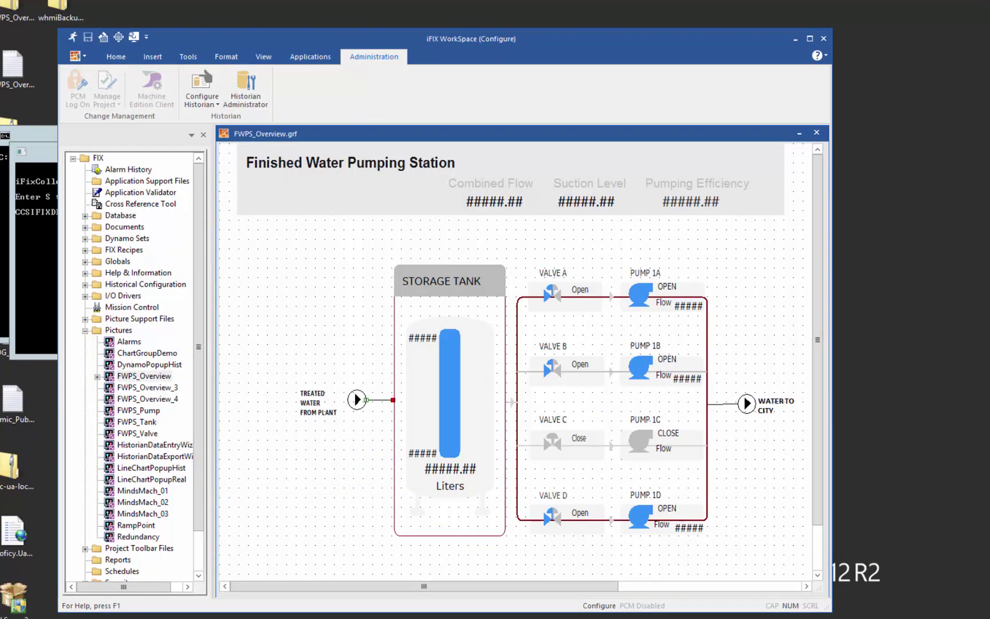
pyautogui.click(244, 86)
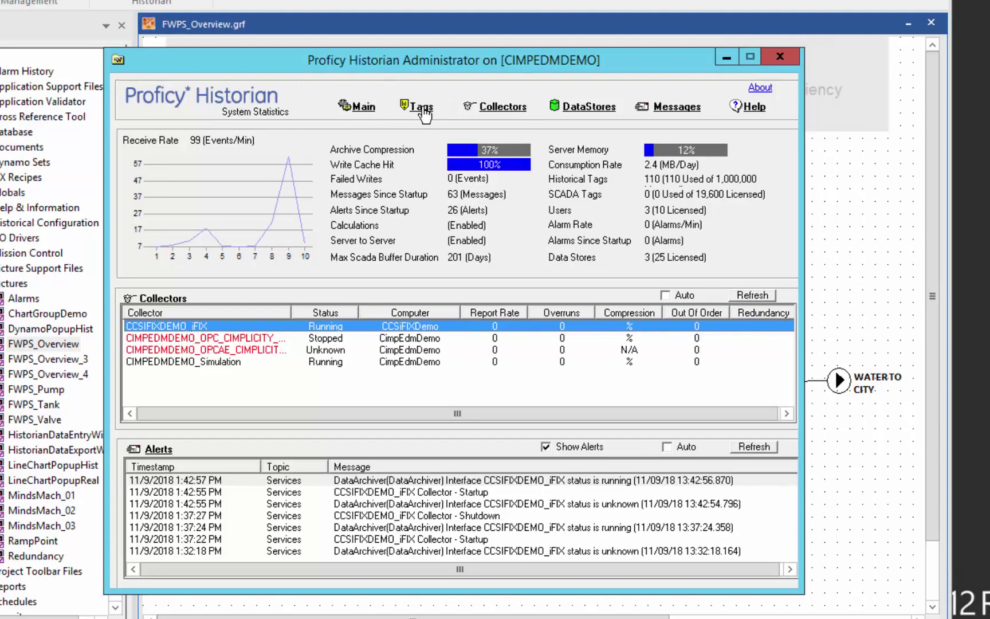
pyautogui.click(422, 107)
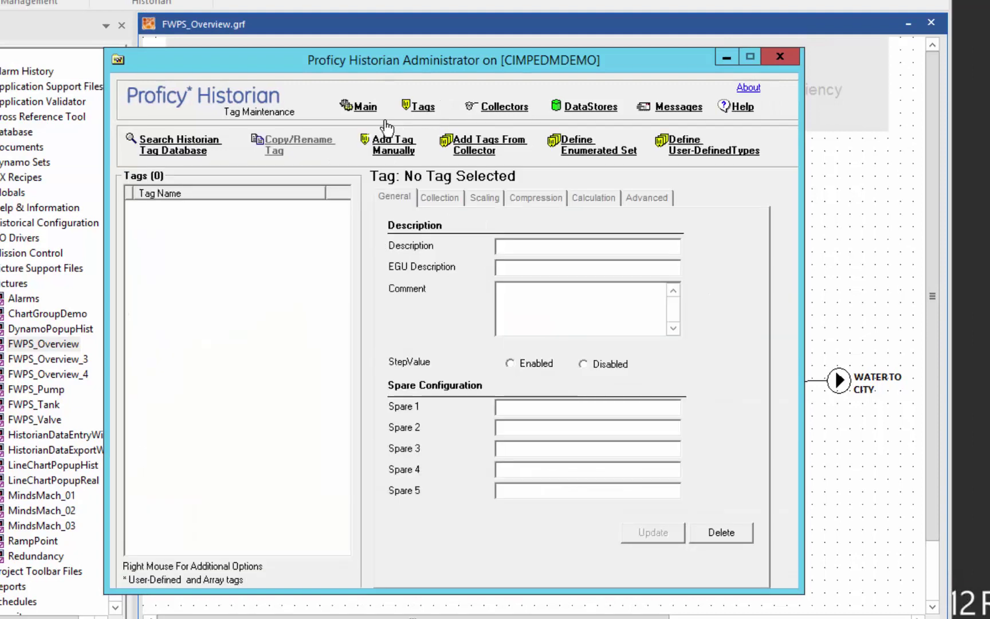
pyautogui.click(179, 145)
pyautogui.click(571, 327)
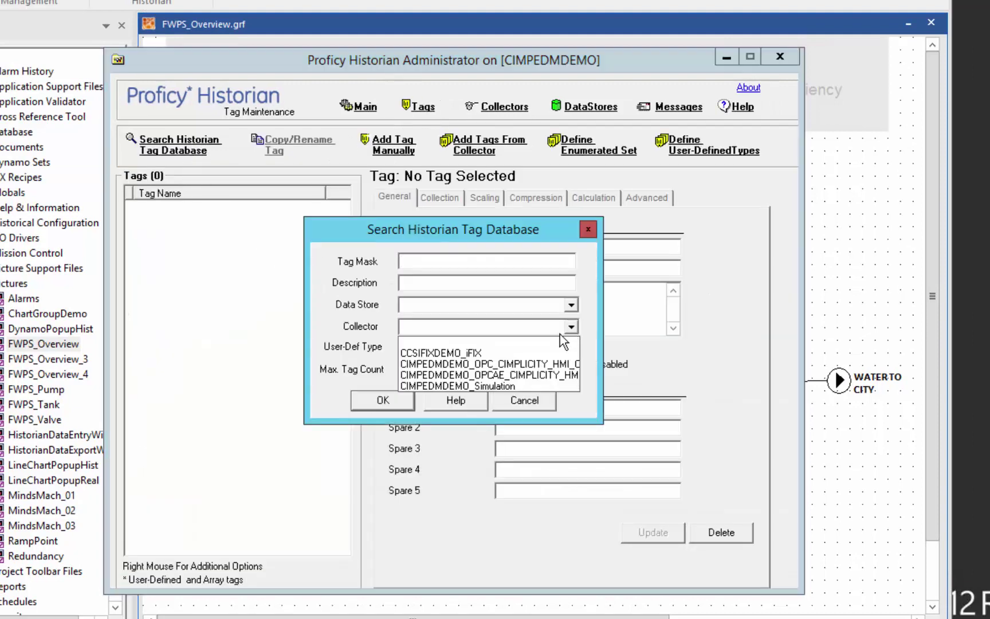
pyautogui.click(479, 349)
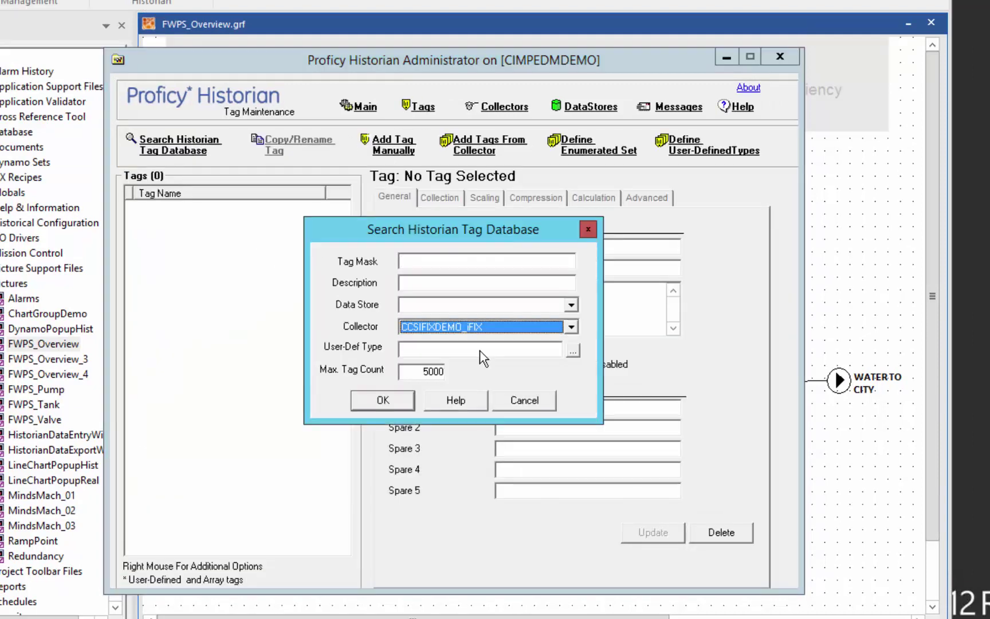
pyautogui.click(383, 400)
pyautogui.click(602, 369)
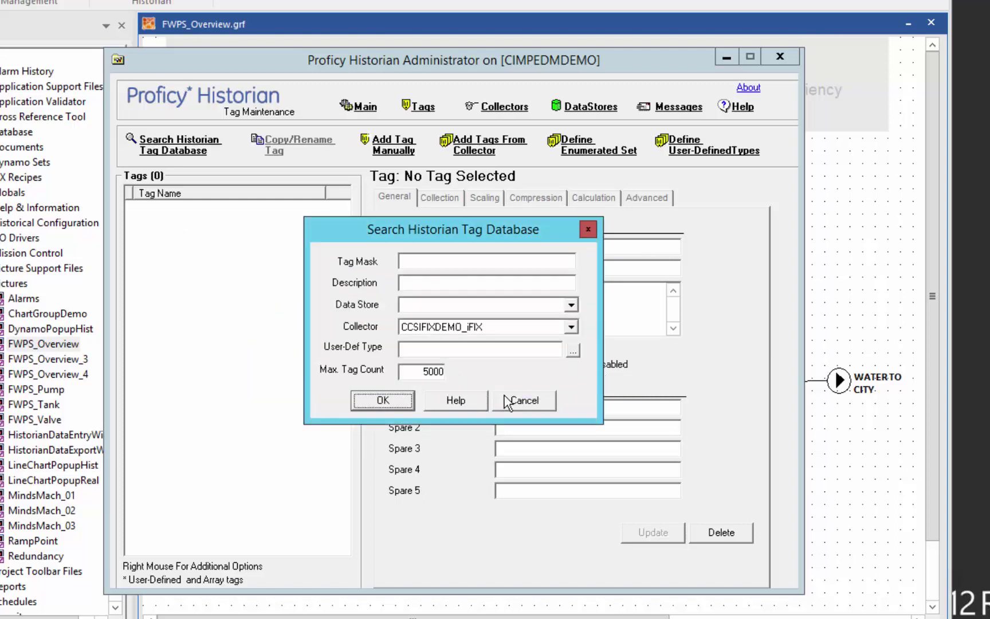
pyautogui.click(525, 400)
pyautogui.click(781, 57)
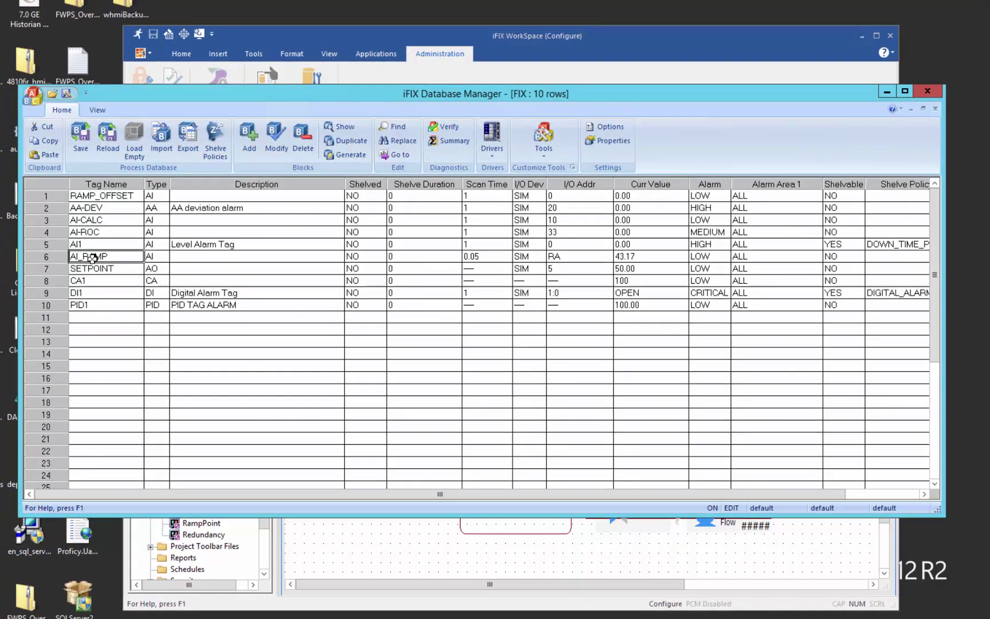
# Enable Historian collection for AI_RAMP at a 5-second interval, save it, and put it on scan.
pyautogui.doubleClick(92, 256)
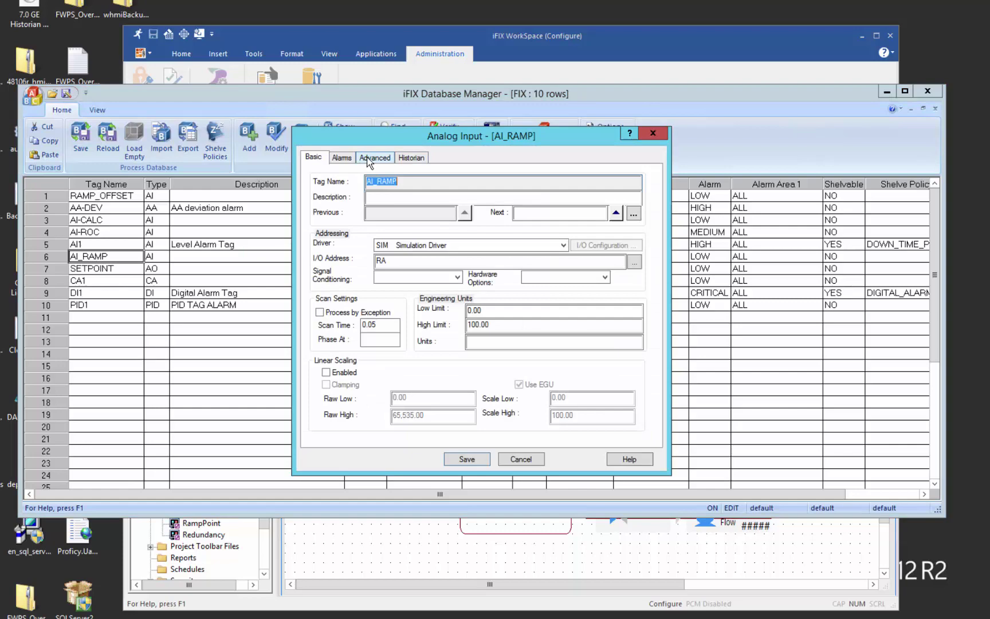
pyautogui.click(410, 158)
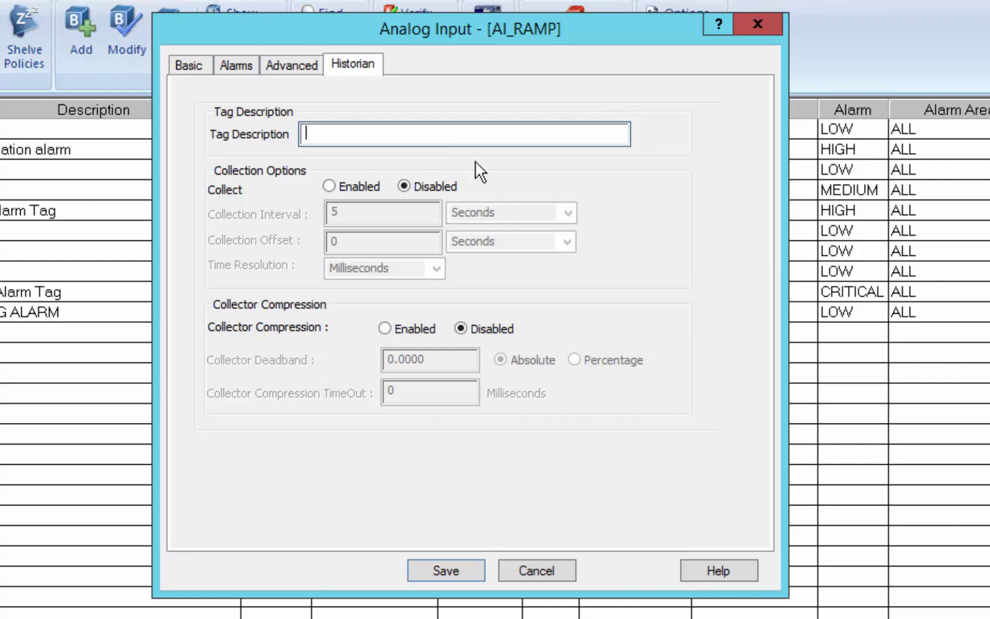
pyautogui.click(330, 186)
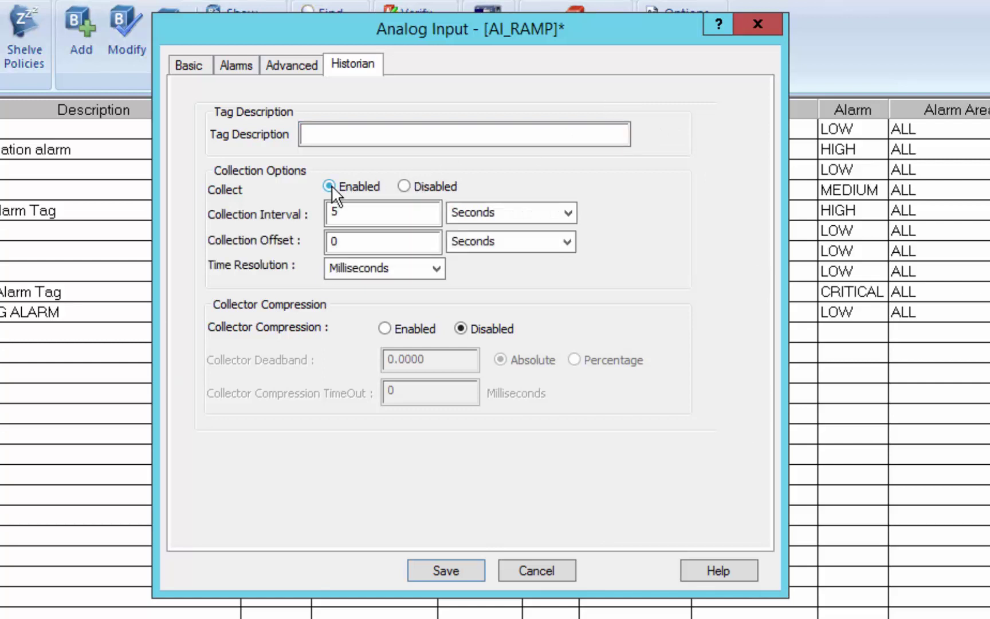
pyautogui.click(360, 219)
pyautogui.click(454, 570)
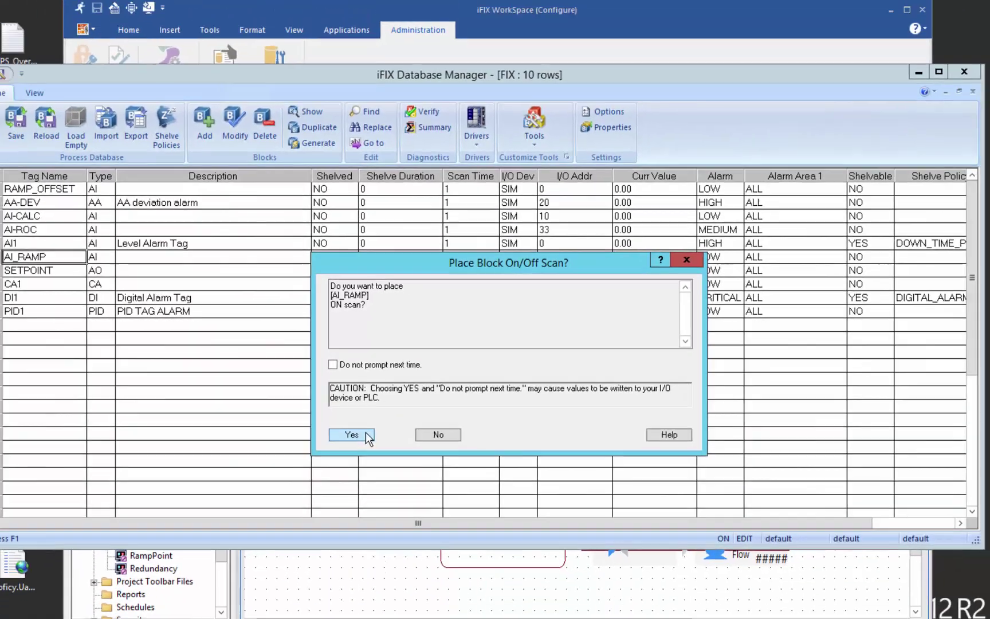
pyautogui.click(352, 434)
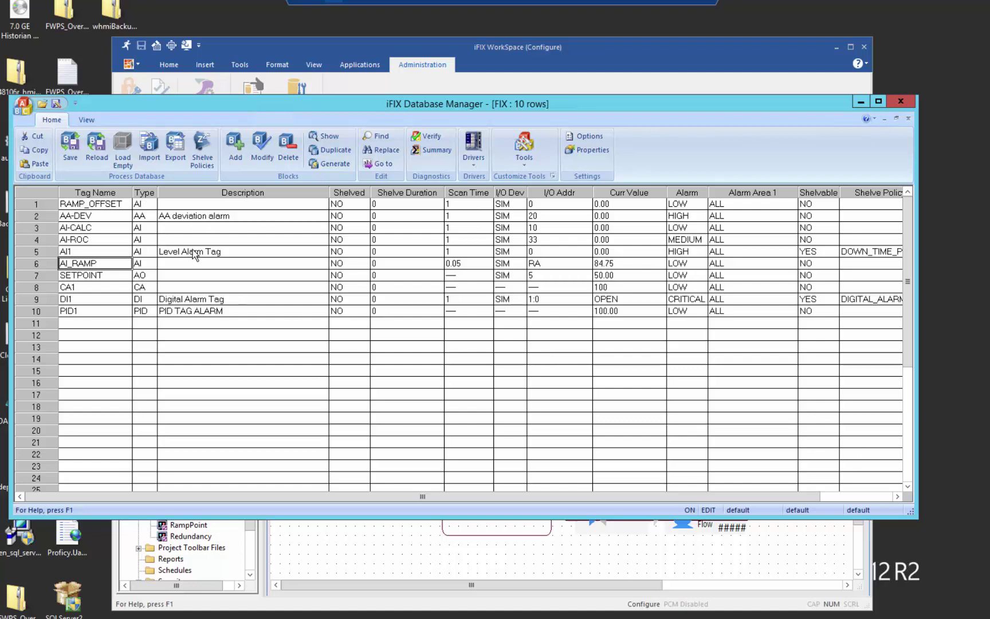
# Search the Historian tag database for tags from the CCSIFIXDEMO_iFIX collector.
pyautogui.click(357, 44)
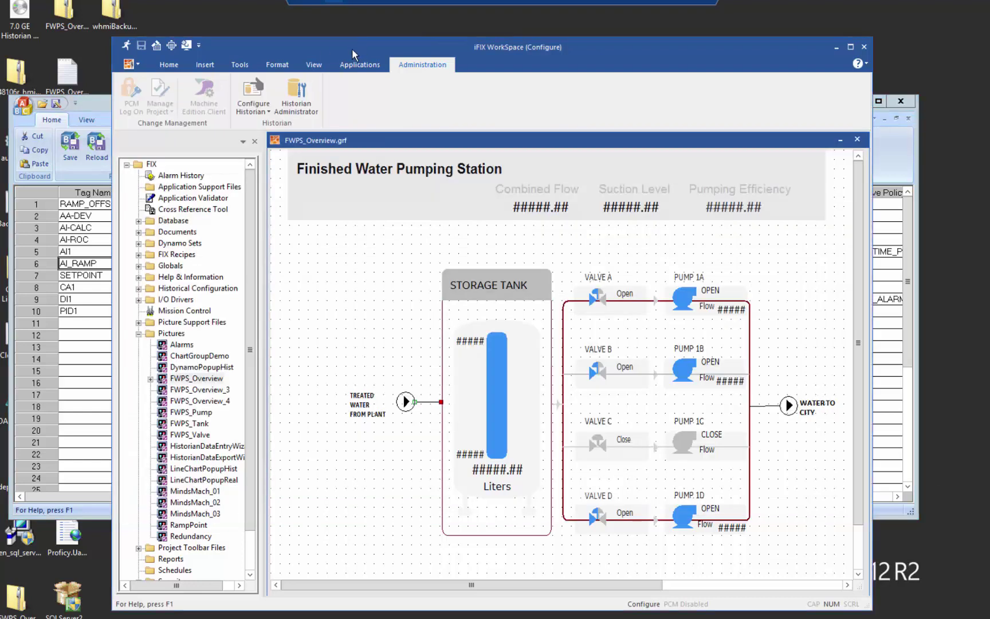
pyautogui.click(299, 103)
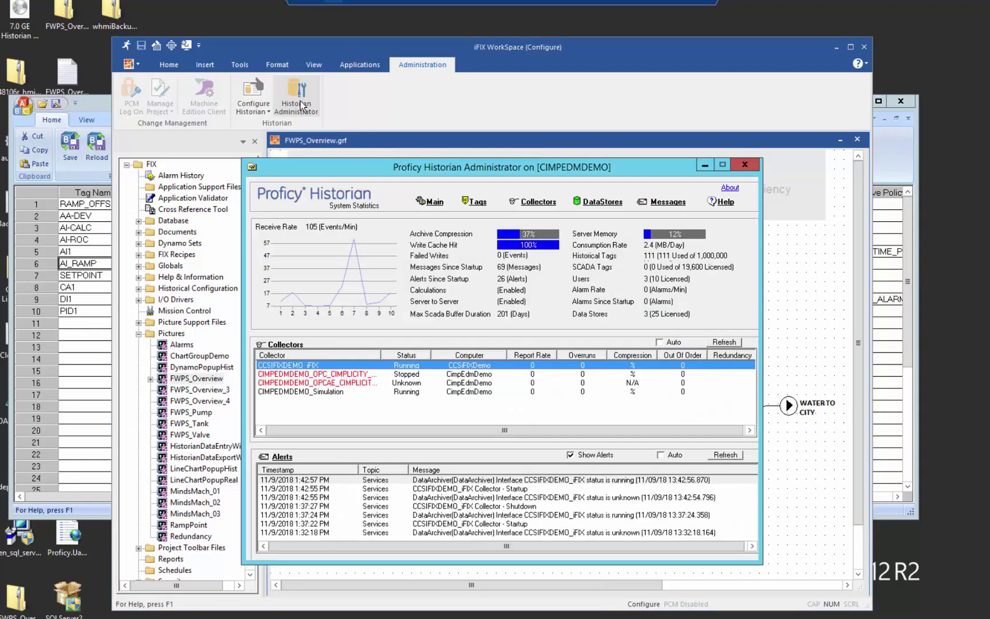
pyautogui.click(473, 203)
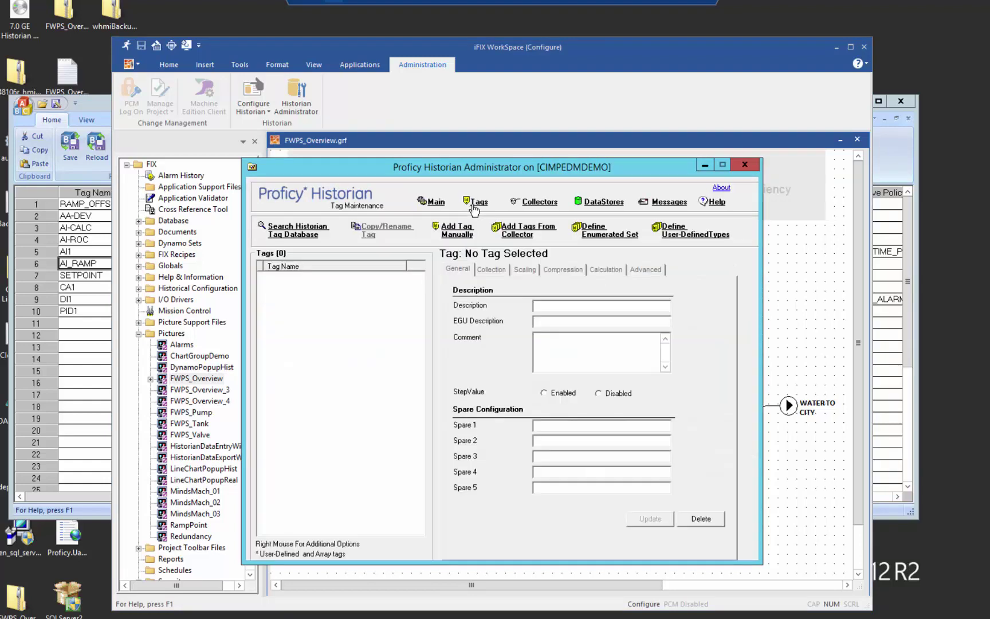
pyautogui.click(313, 235)
pyautogui.click(590, 365)
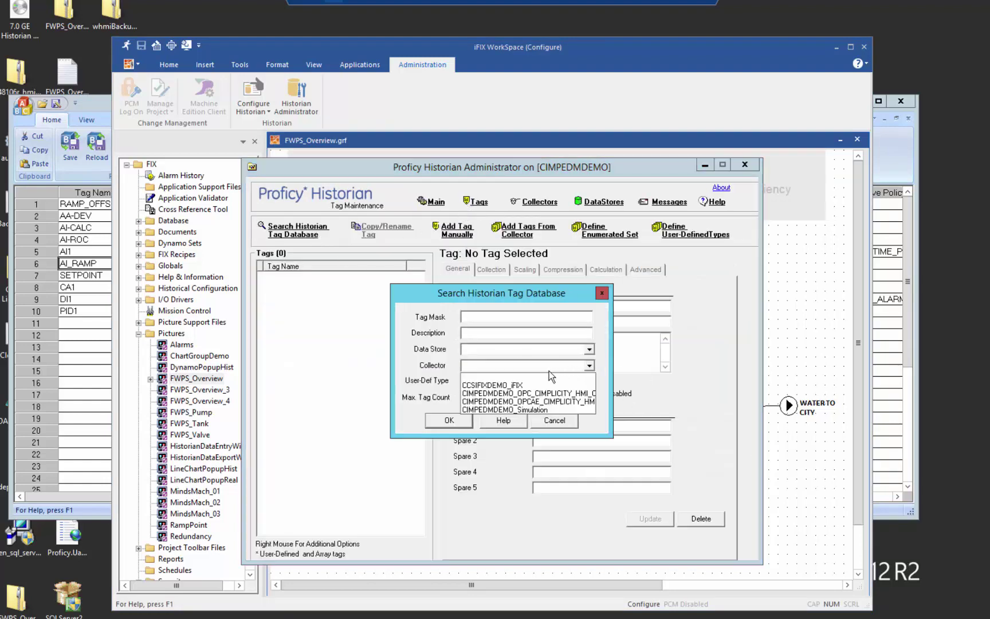
pyautogui.click(514, 387)
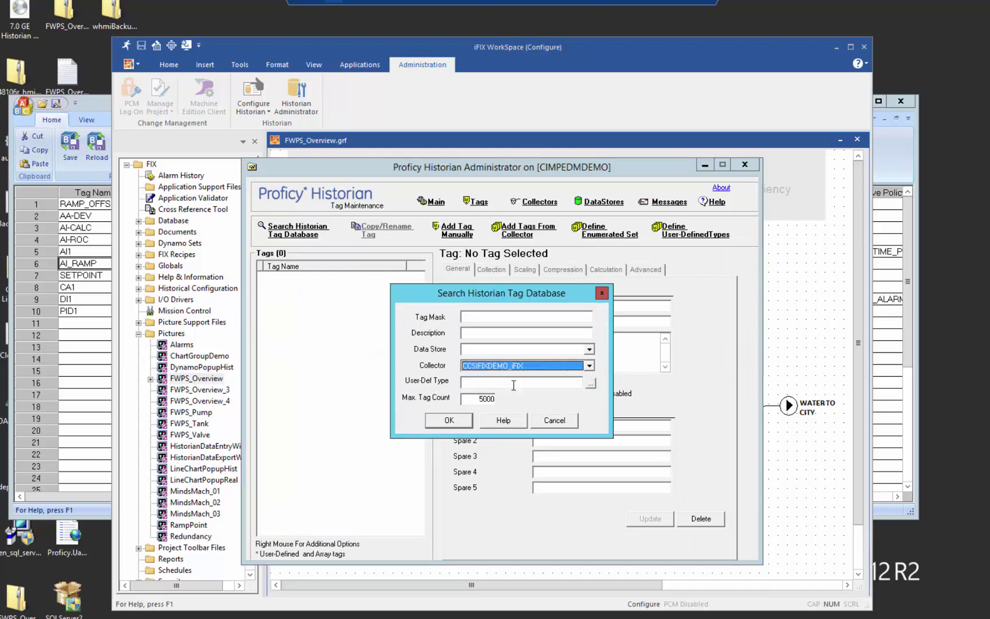
pyautogui.click(459, 424)
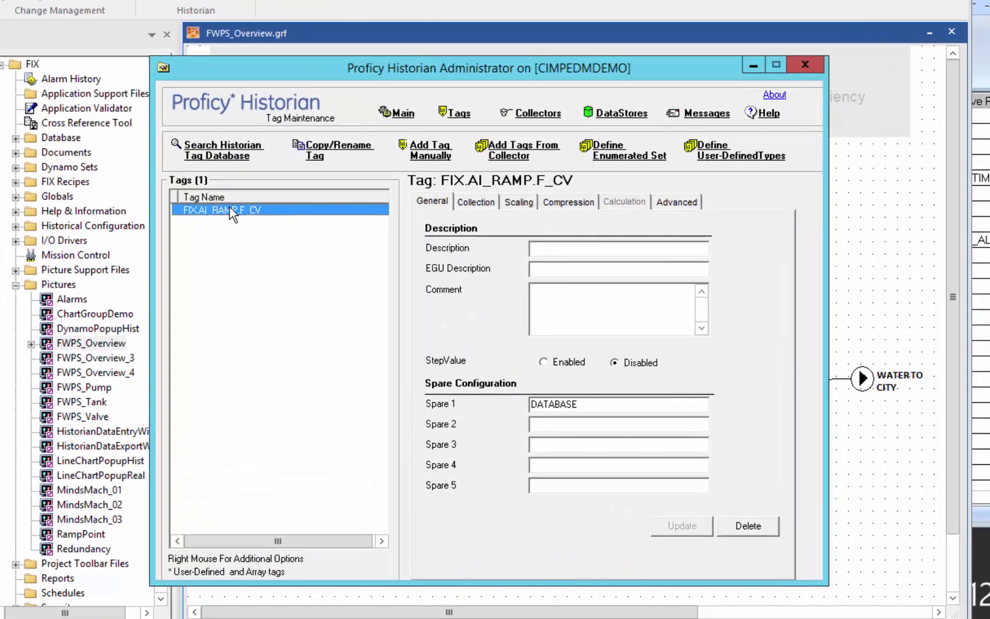
# Check the last 10 values of FIX.AI_RAMP.F_CV, then close Historian Administrator.
pyautogui.rightClick(300, 277)
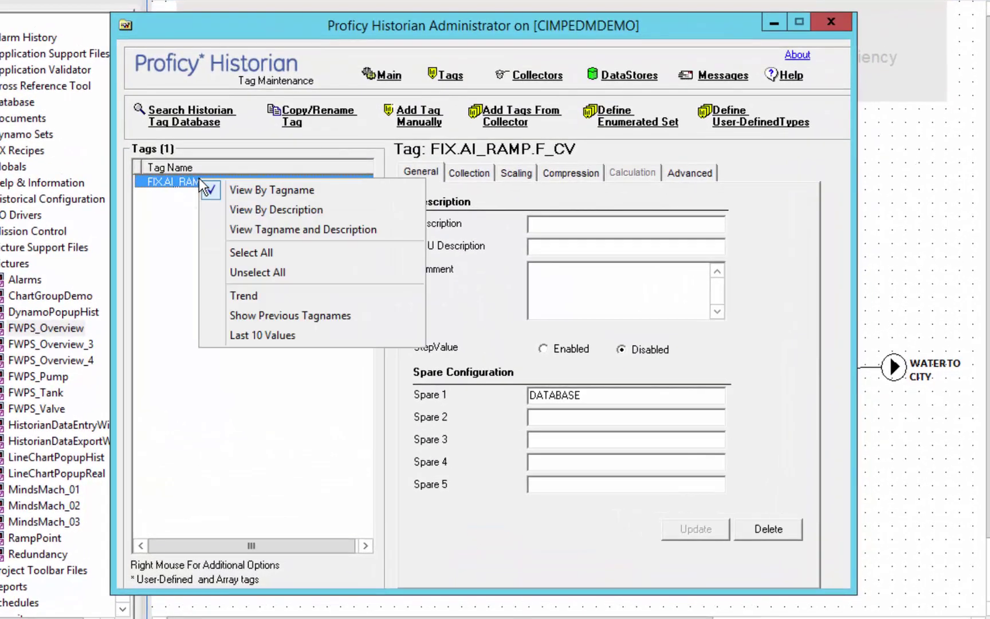
pyautogui.click(287, 330)
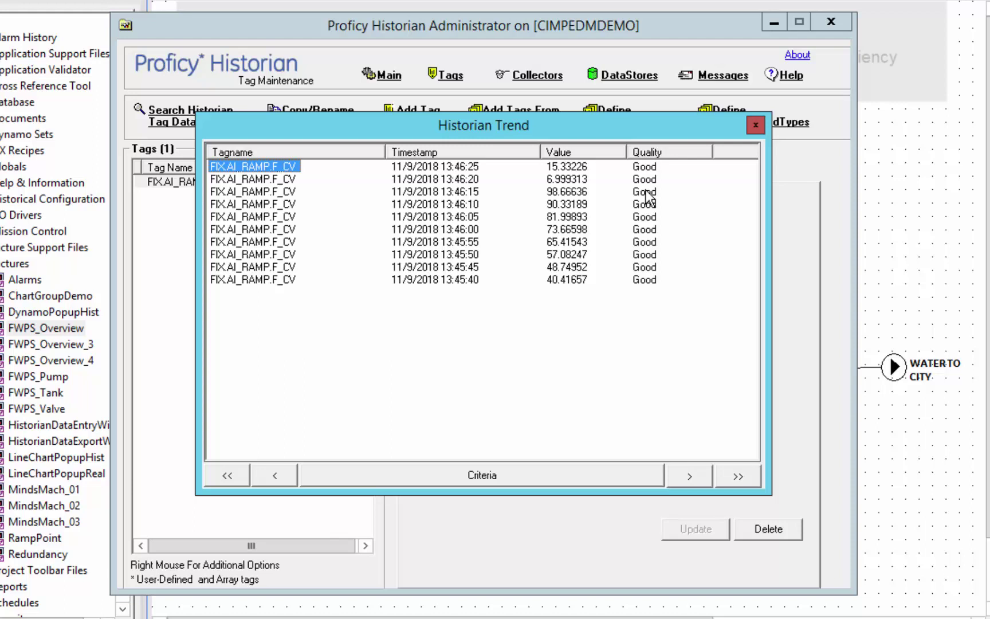
pyautogui.click(758, 124)
pyautogui.click(831, 22)
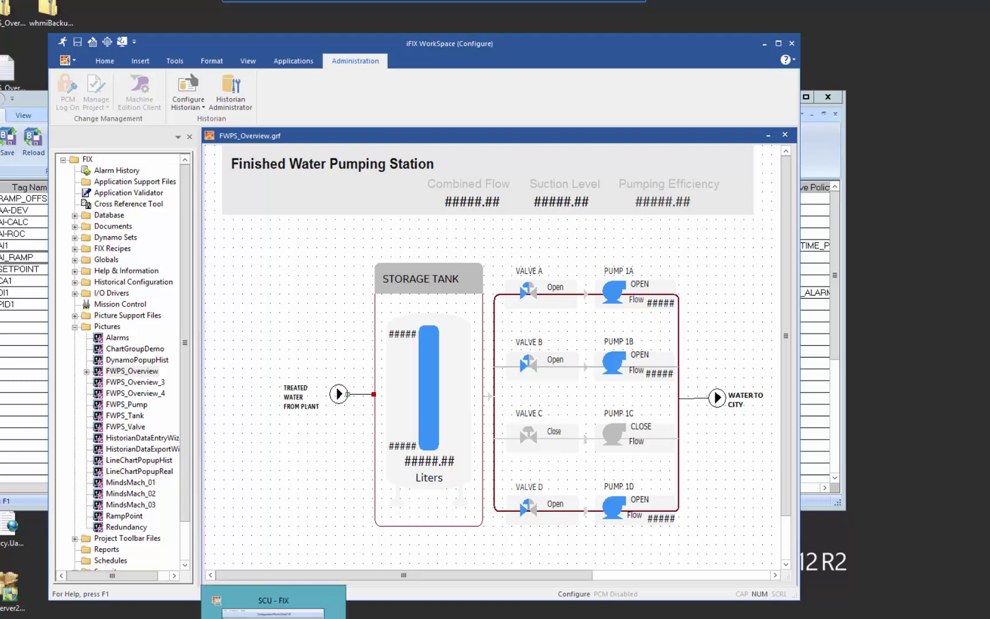
# Replace the startup task's Filename with the copied iFIX install folder path.
pyautogui.click(273, 607)
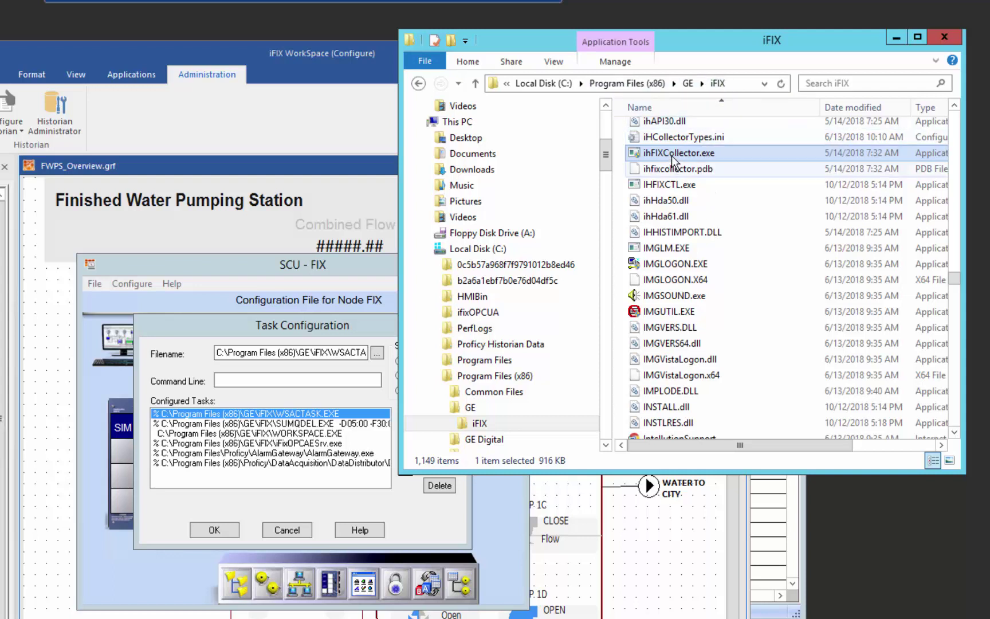
pyautogui.press('Down')
pyautogui.press('Up')
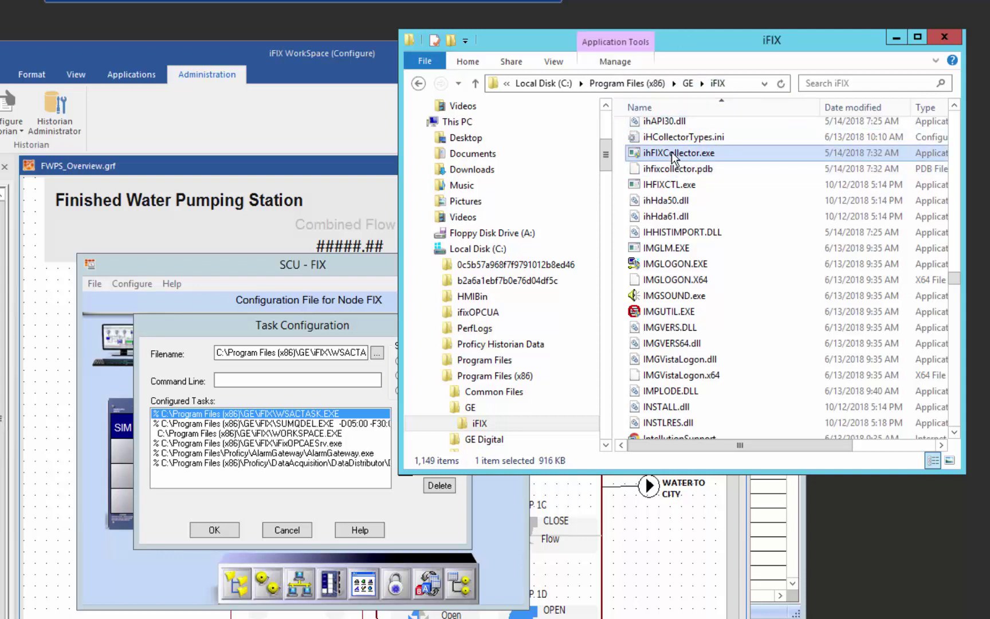
pyautogui.click(738, 84)
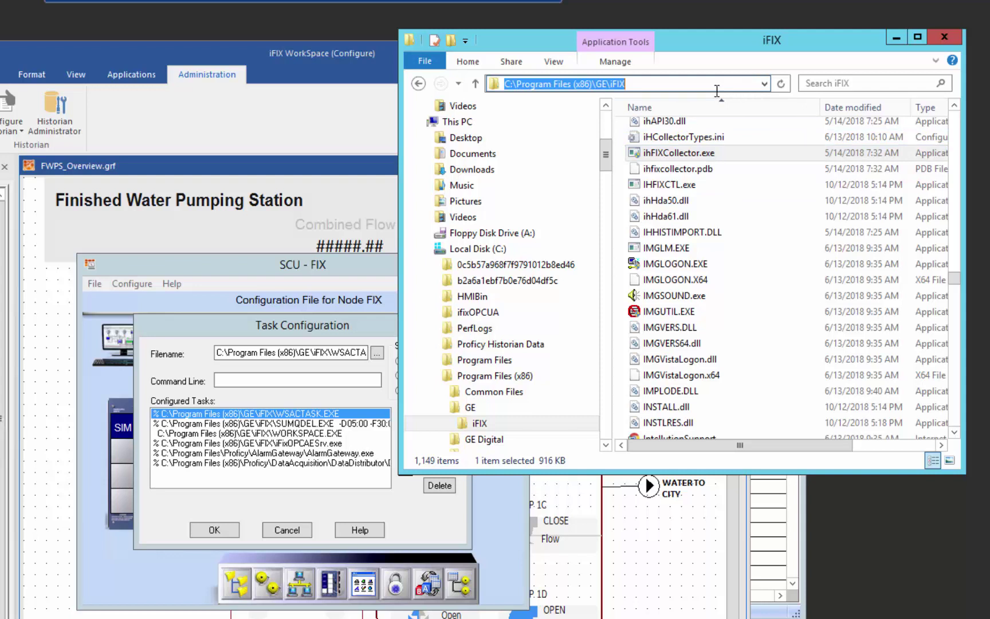
pyautogui.click(243, 355)
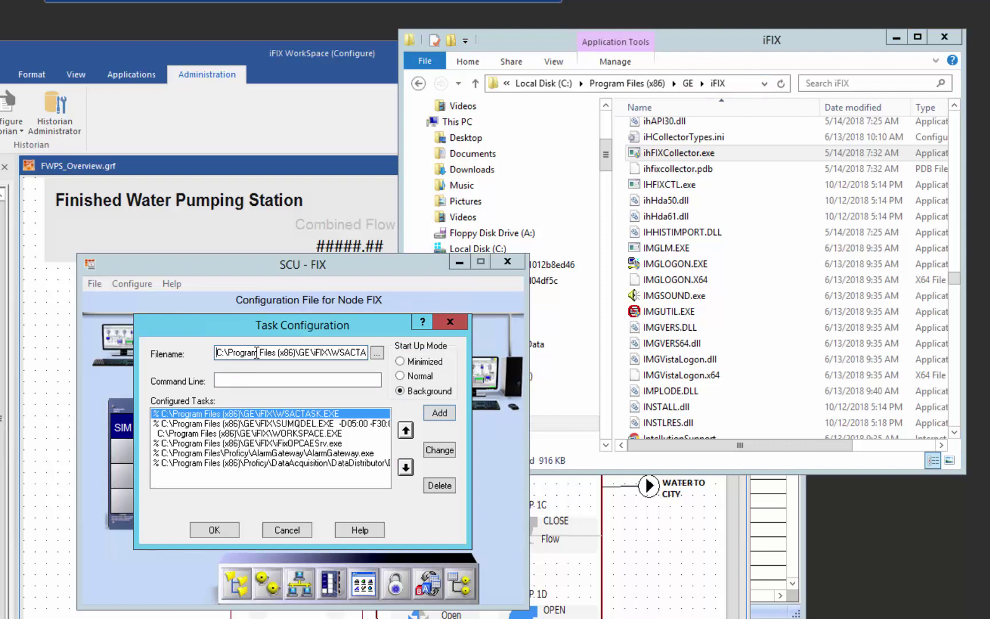
pyautogui.doubleClick(257, 353)
pyautogui.write('C:\\Program Files (x86)\\GE\\iFIX')
pyautogui.write('\\')
# Append ihFIXCollector.exe to the Filename, set command line RUNASDOS, and confirm the task.
pyautogui.click(541, 309)
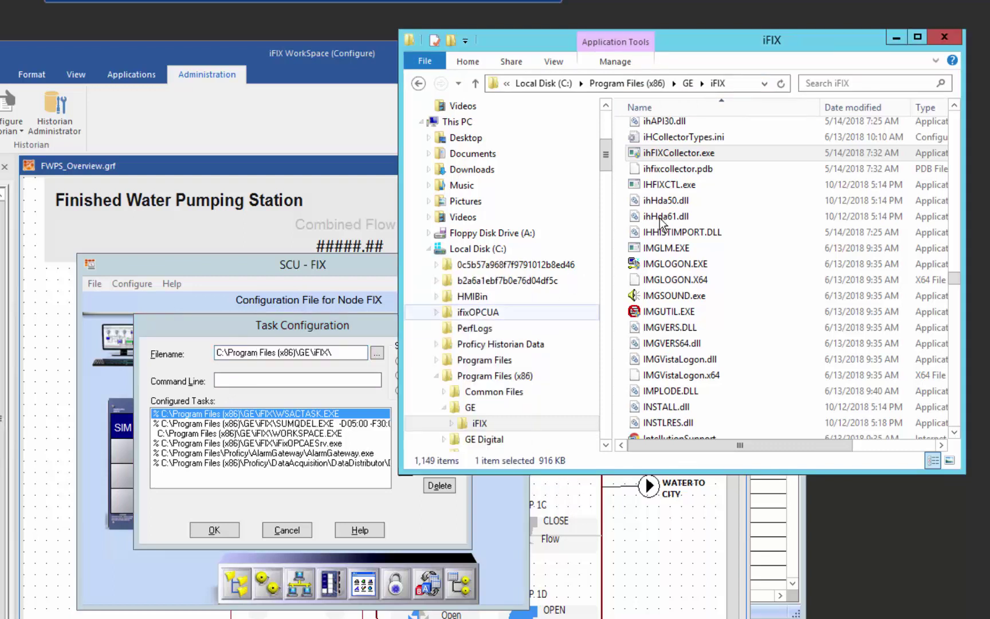
pyautogui.click(687, 153)
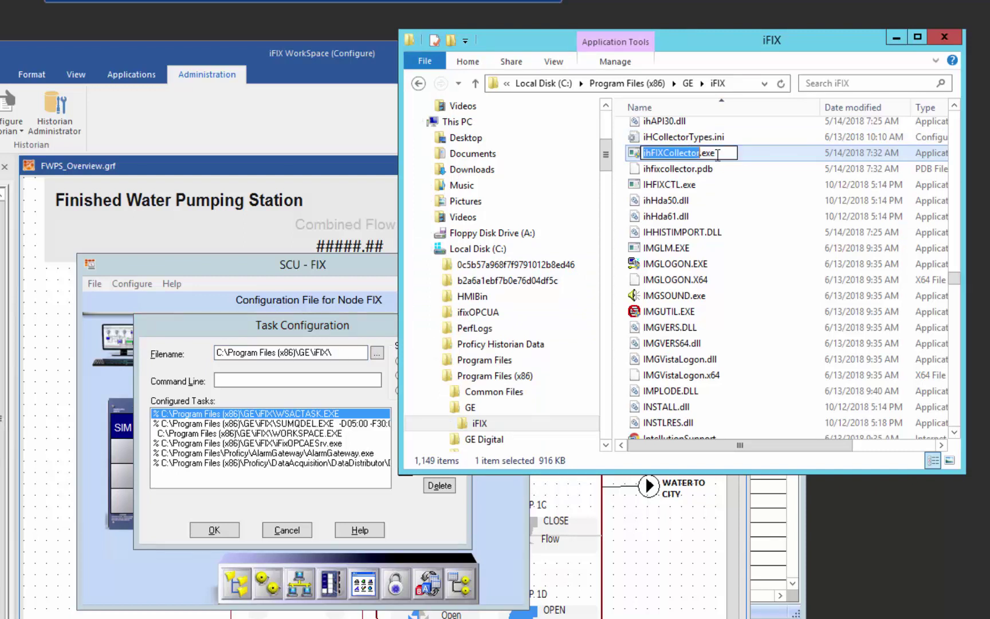
pyautogui.press('End')
pyautogui.hotkey('ctrl', 'a')
pyautogui.hotkey('ctrl', 'c')
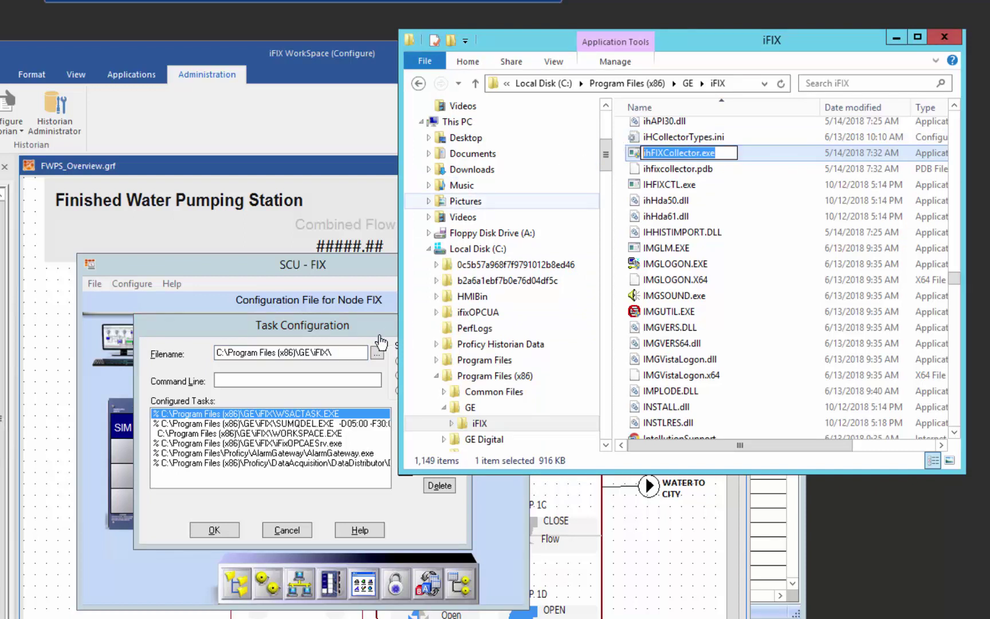
pyautogui.click(351, 352)
pyautogui.hotkey('ctrl', 'v')
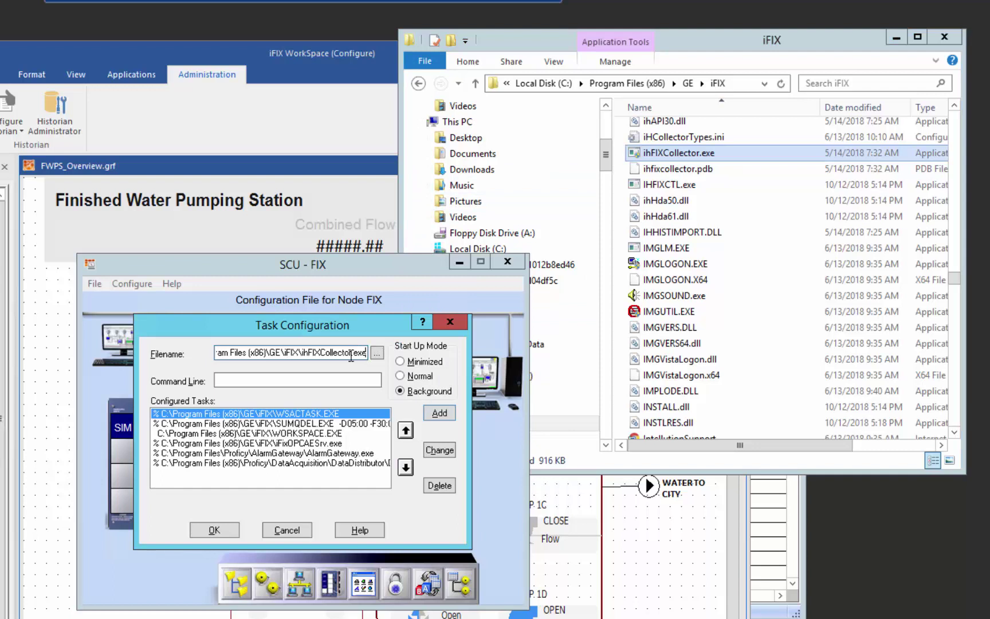
pyautogui.click(328, 382)
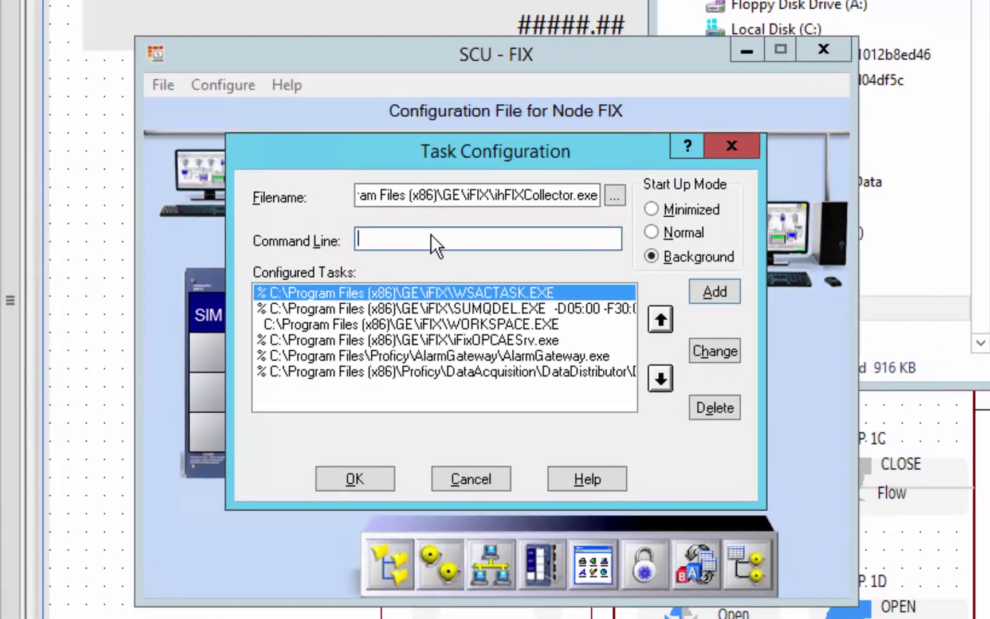
pyautogui.write('RUNASDOS')
pyautogui.click(379, 472)
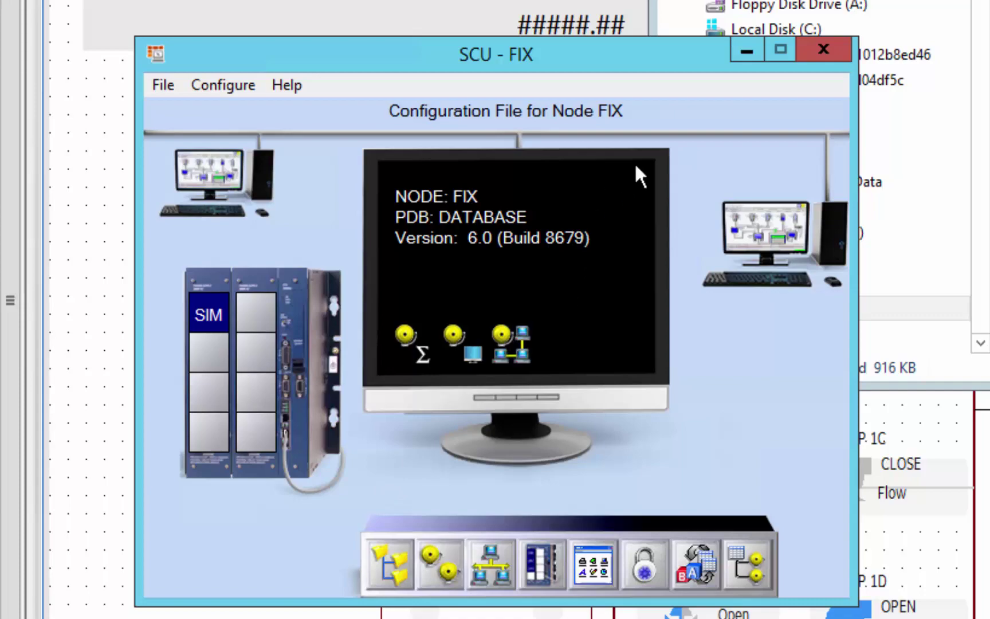